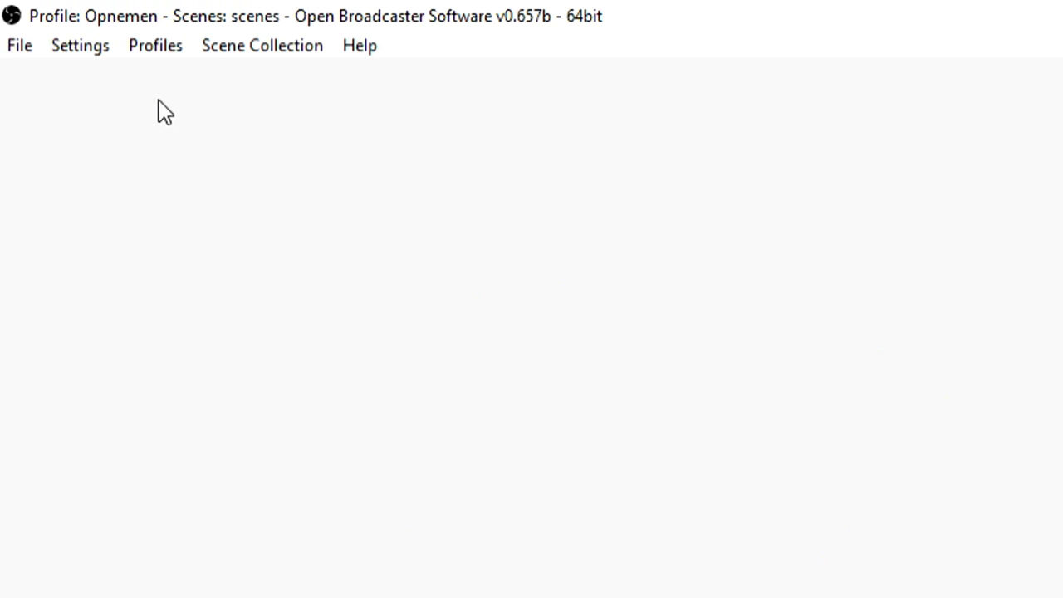
Open the OBS Encoding settings page, which shows x264, CBR and a 5000 kb/s max bitrate.
click(81, 48)
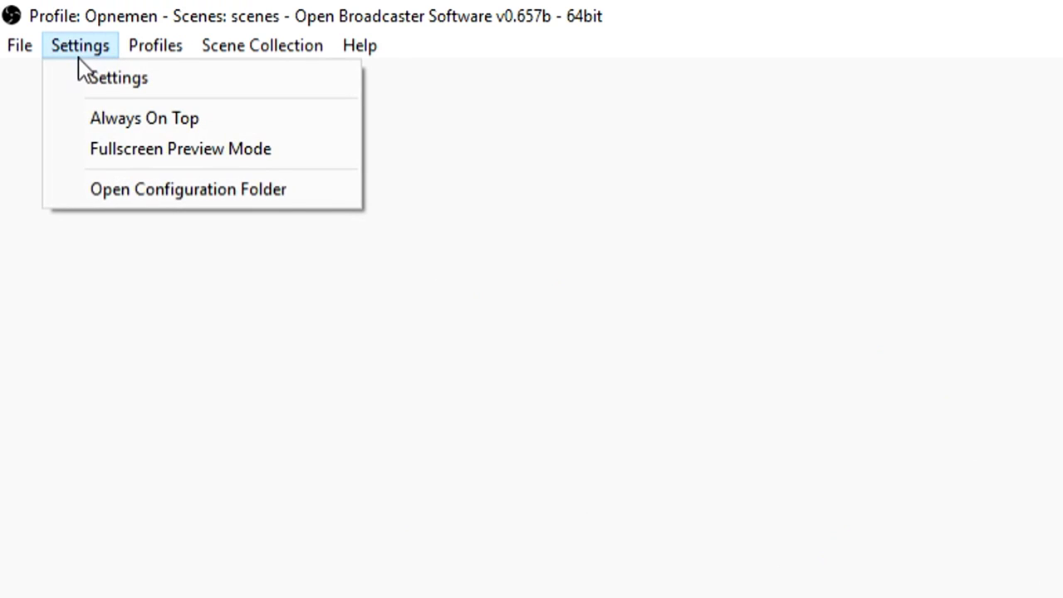
click(102, 84)
click(357, 138)
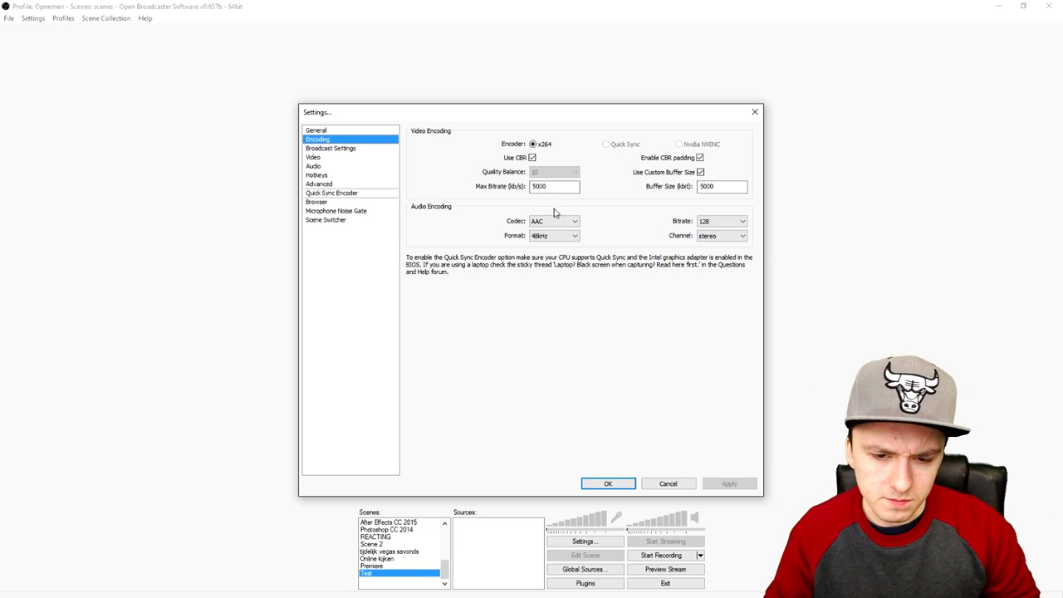
Check the Max Bitrate value, look over the Video and Audio pages, then confirm with OK.
click(569, 187)
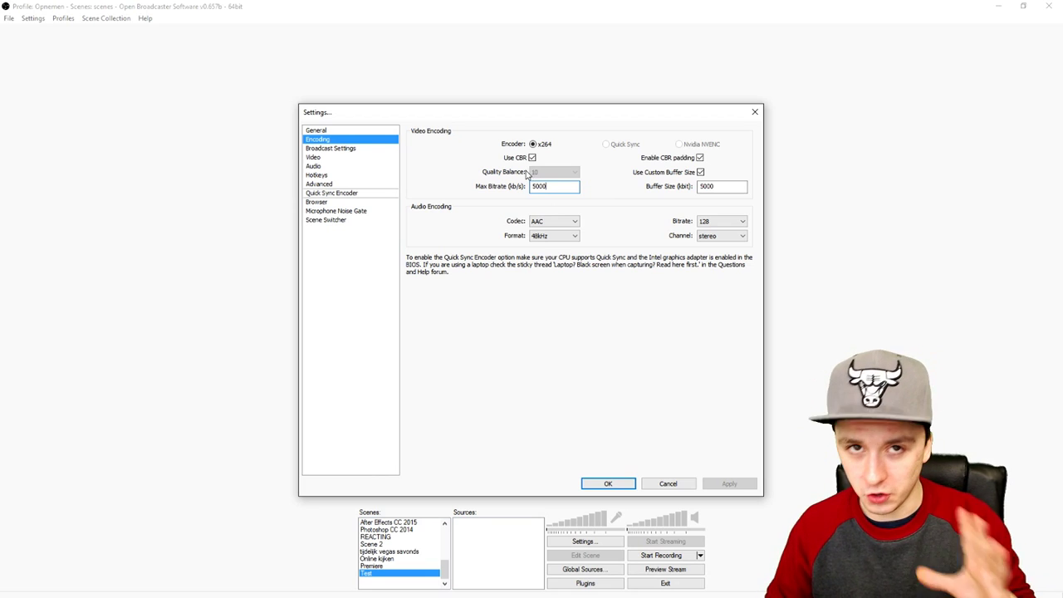
click(368, 158)
click(363, 168)
click(604, 485)
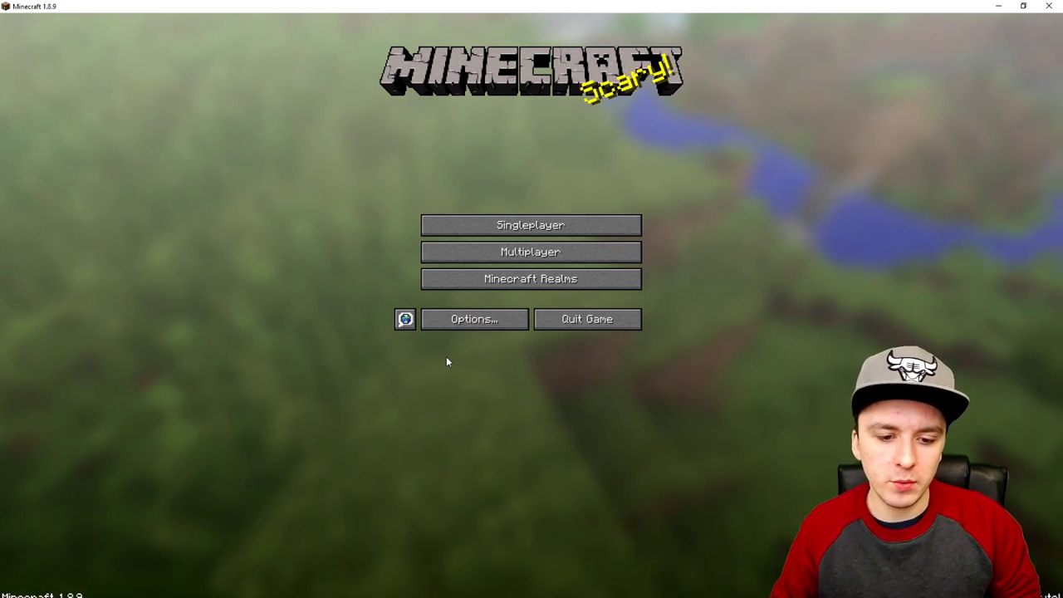
Go from the Minecraft title screen's Options to Video Settings.
click(454, 323)
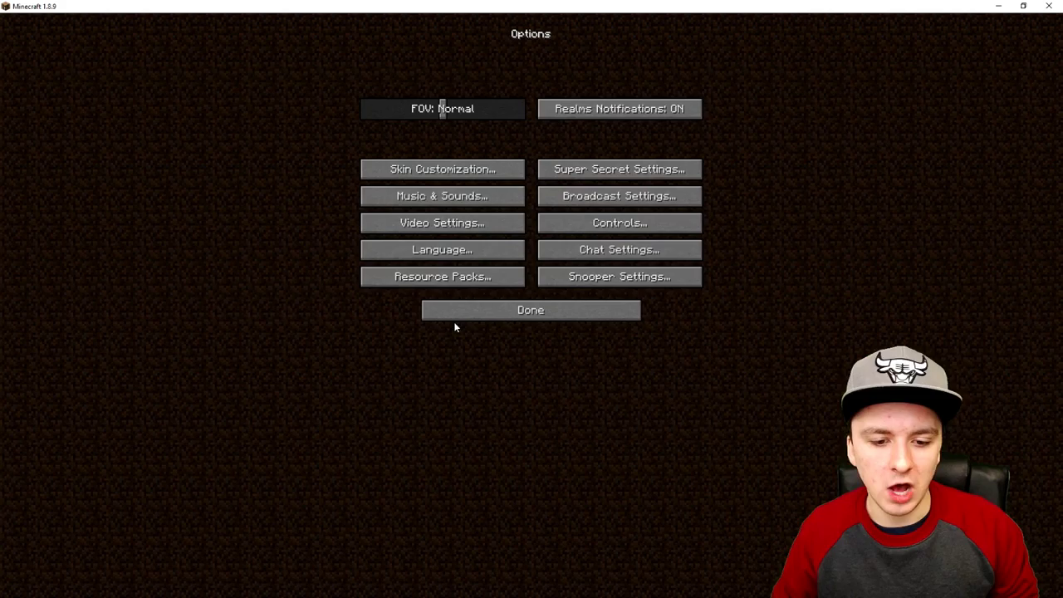
click(448, 229)
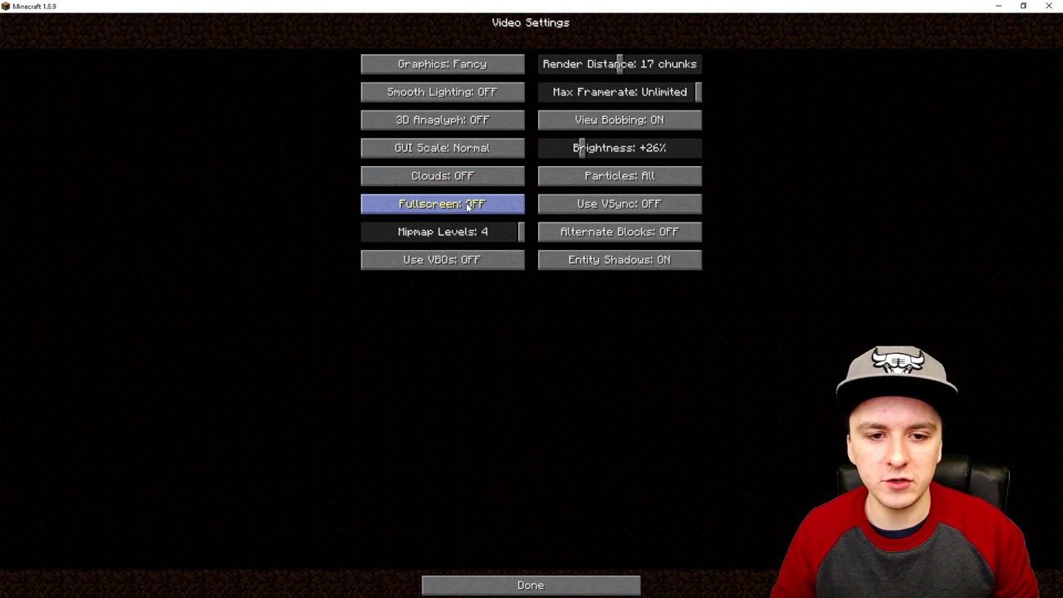
Switch Graphics to Fast, then back to Fancy.
click(485, 70)
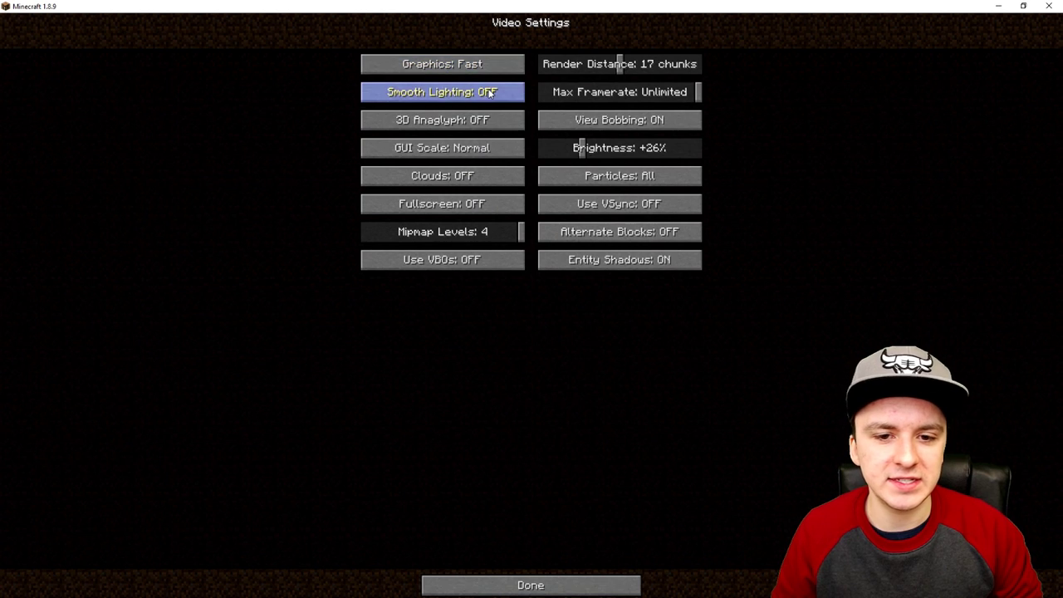
click(486, 71)
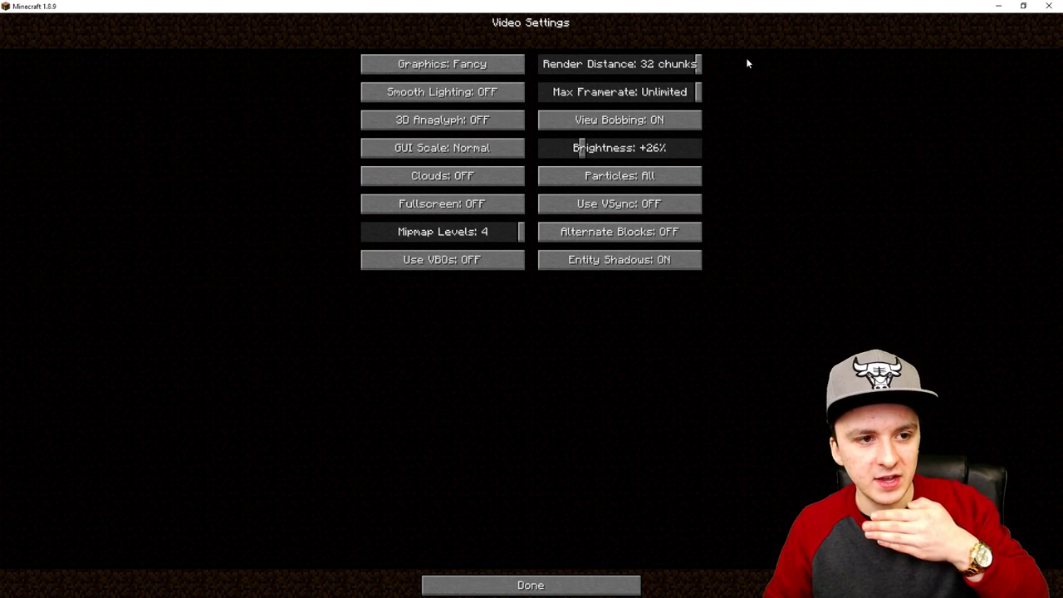
Slide Render Distance down to 6 chunks, up to 32, then settle at 16 chunks.
drag(597, 68, 572, 73)
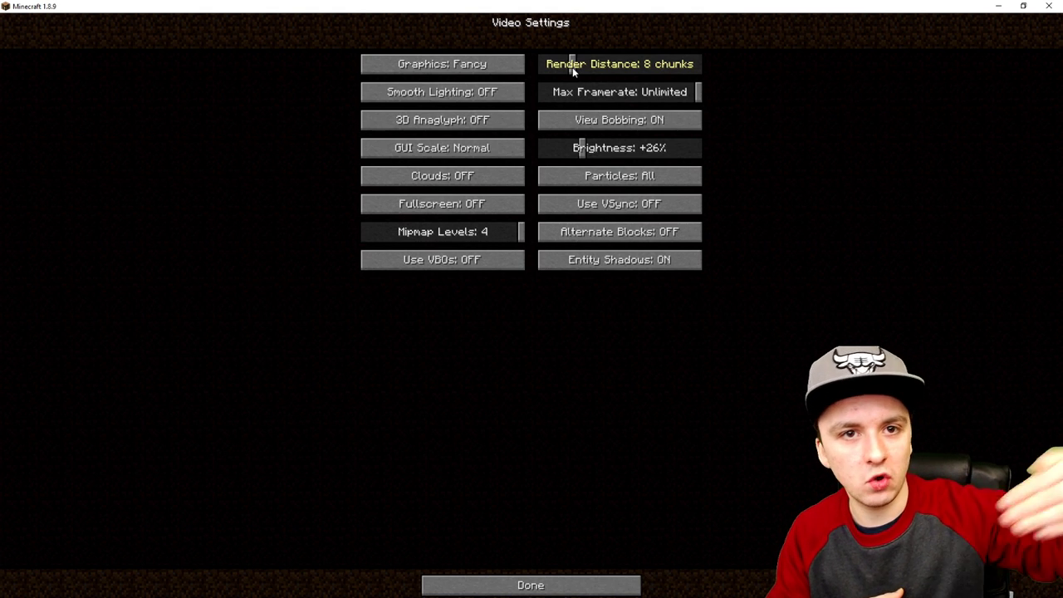
drag(635, 68, 704, 66)
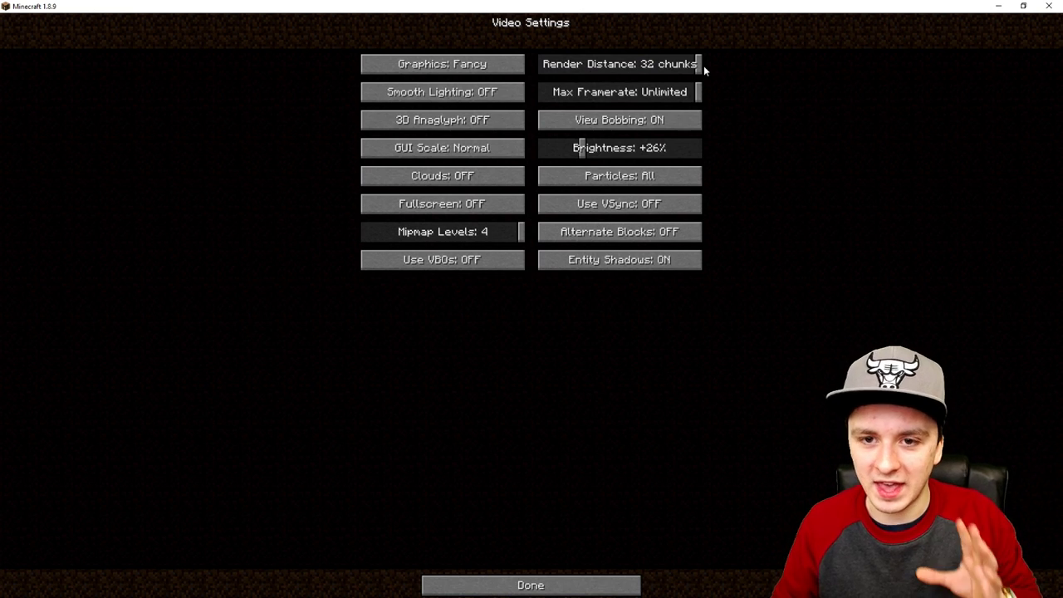
drag(662, 64, 645, 69)
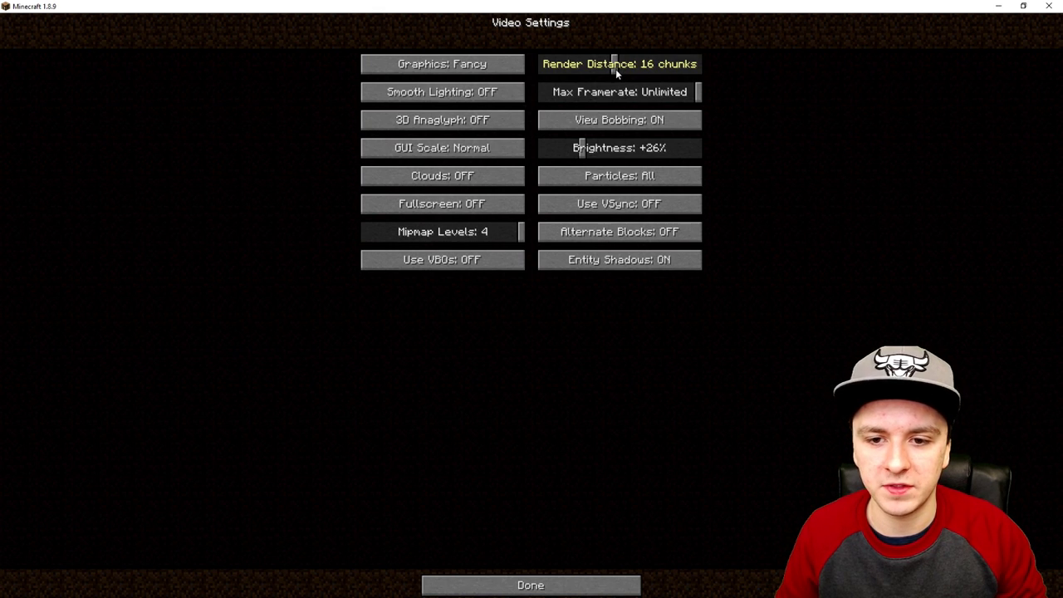
Set Render Distance to 15 chunks and leave Max Framerate at Unlimited after trying 30–120 fps caps.
click(612, 69)
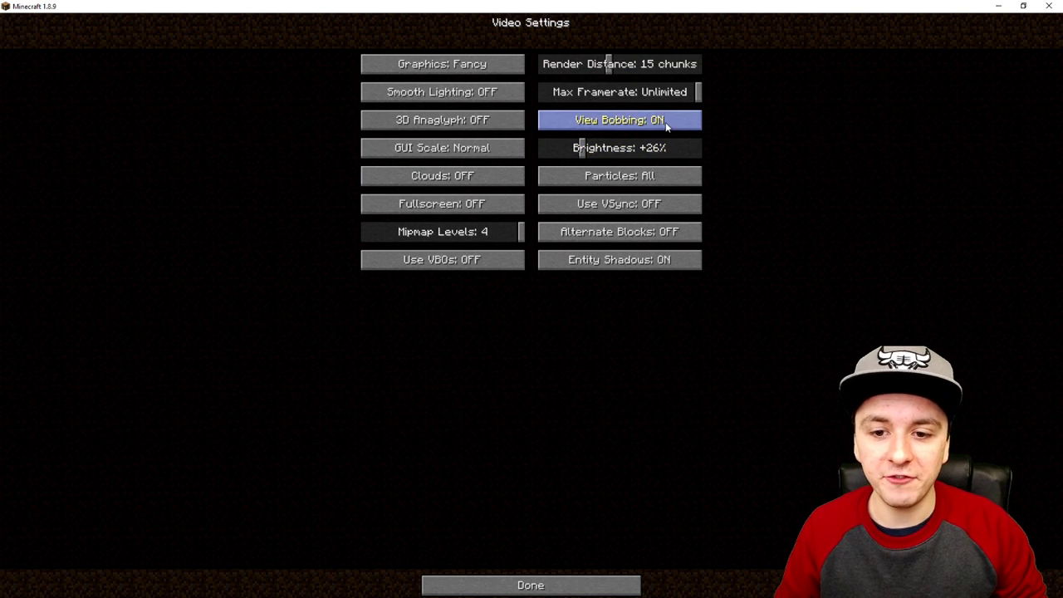
drag(661, 102, 557, 101)
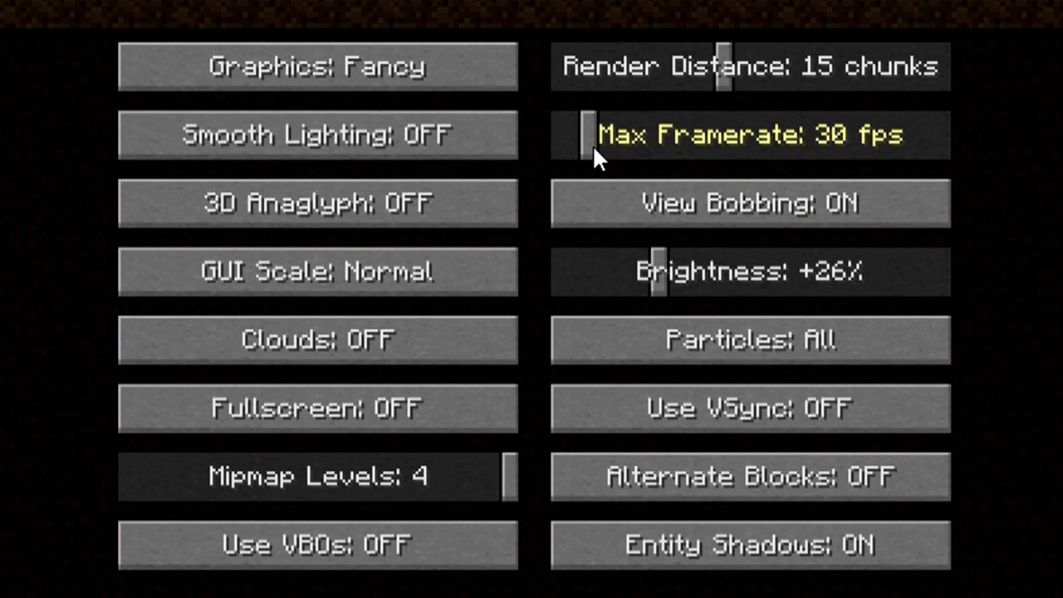
drag(594, 150, 724, 161)
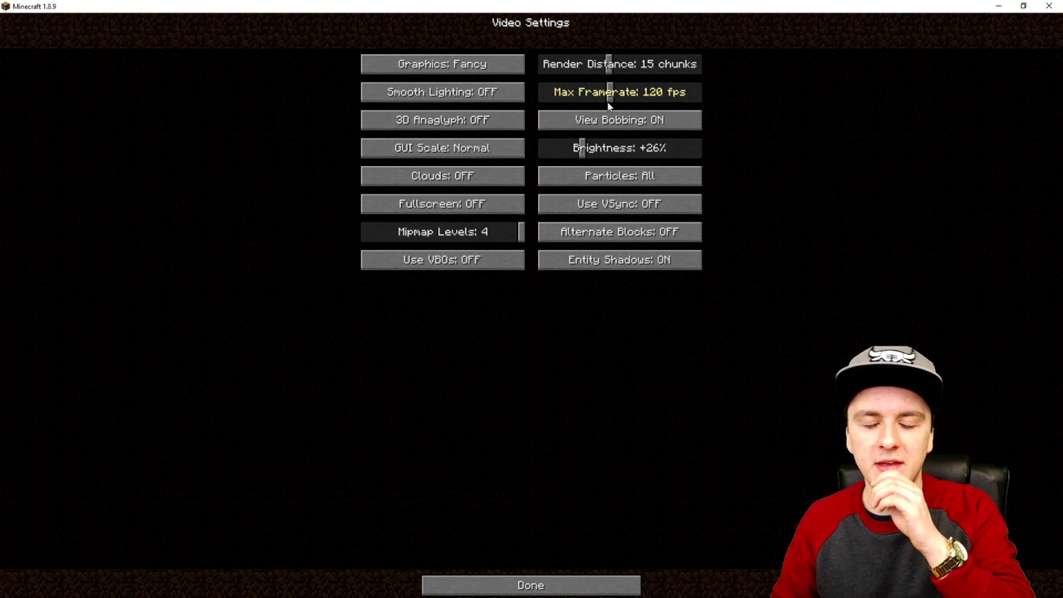
drag(608, 102, 715, 98)
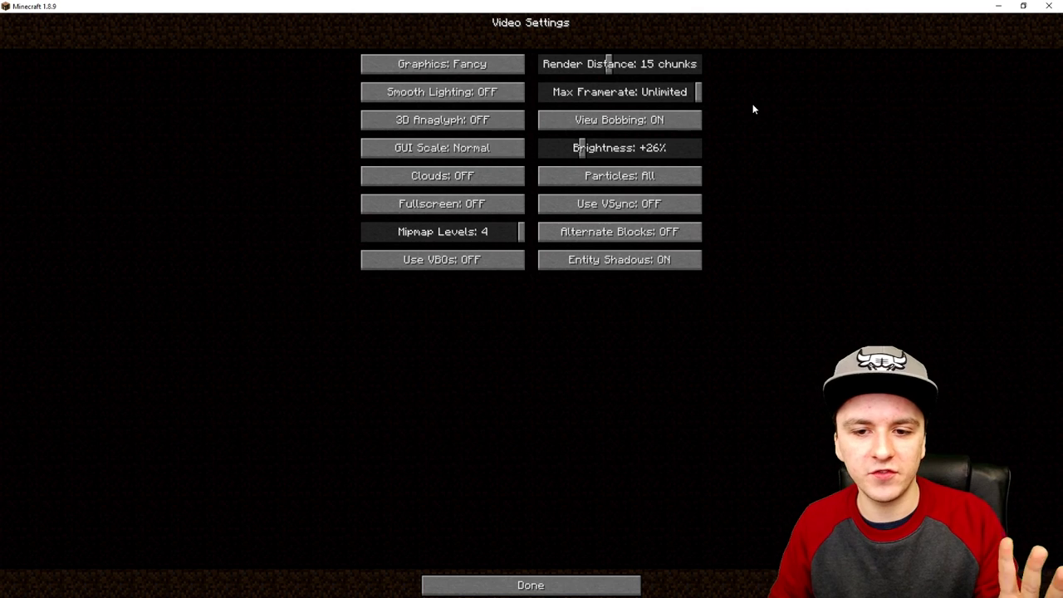
drag(635, 91, 722, 97)
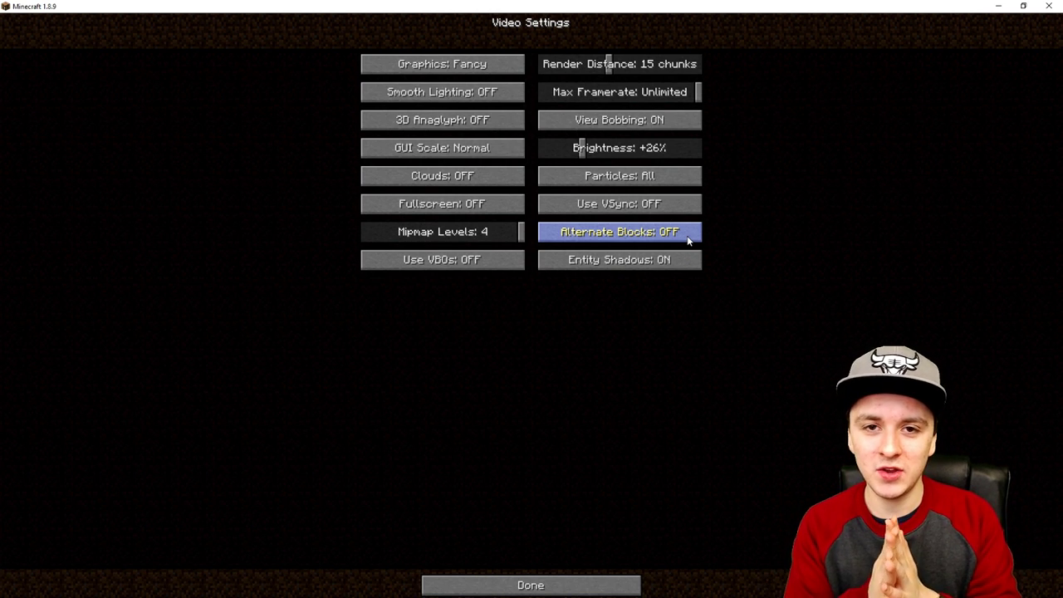
Leave the video settings and join the Hypixel server, stepping toward the PLAY sign.
click(489, 584)
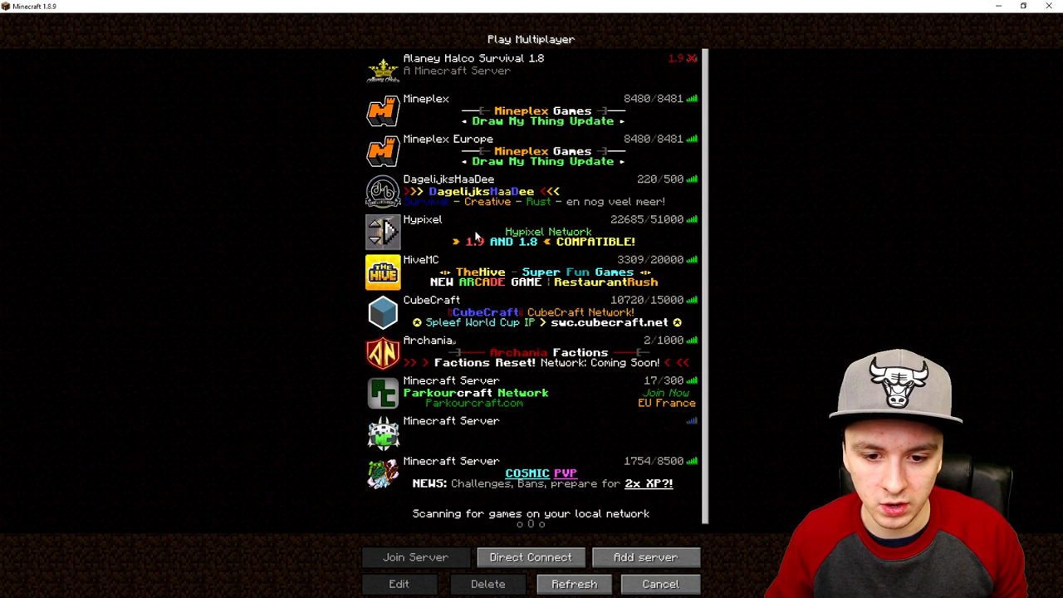
double_click(453, 237)
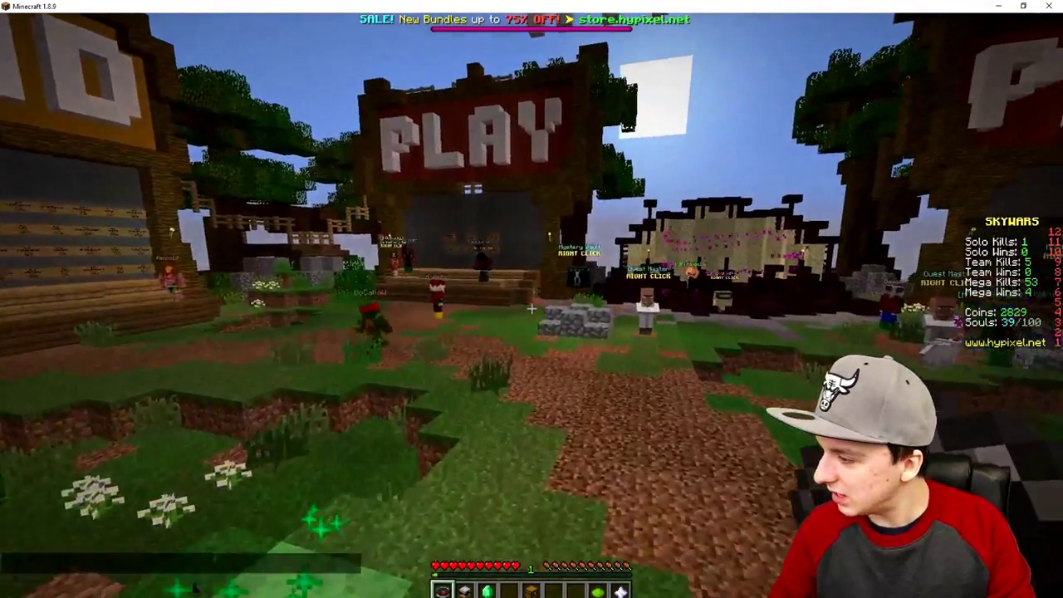
key(w)
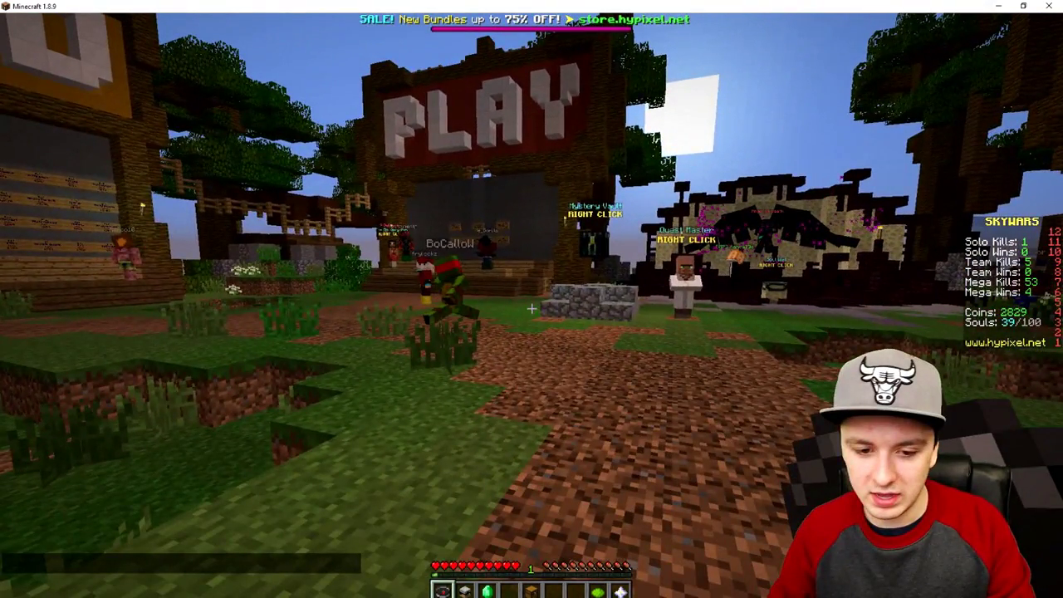
Walk through the SkyWars lobby toward the LEAD sign, switching to hotbar slots 5 and 6.
key(5)
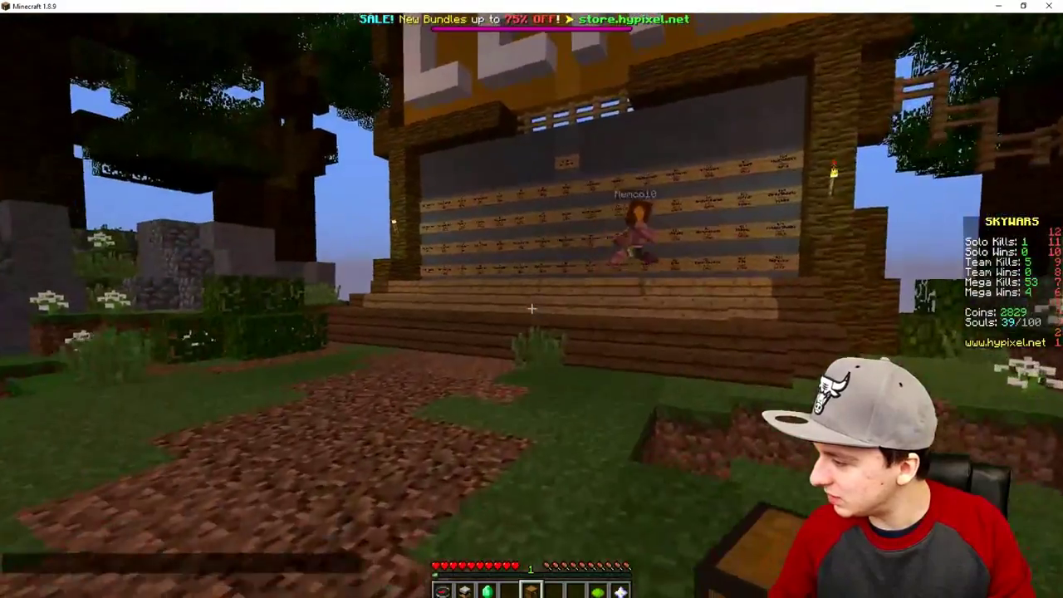
key(w)
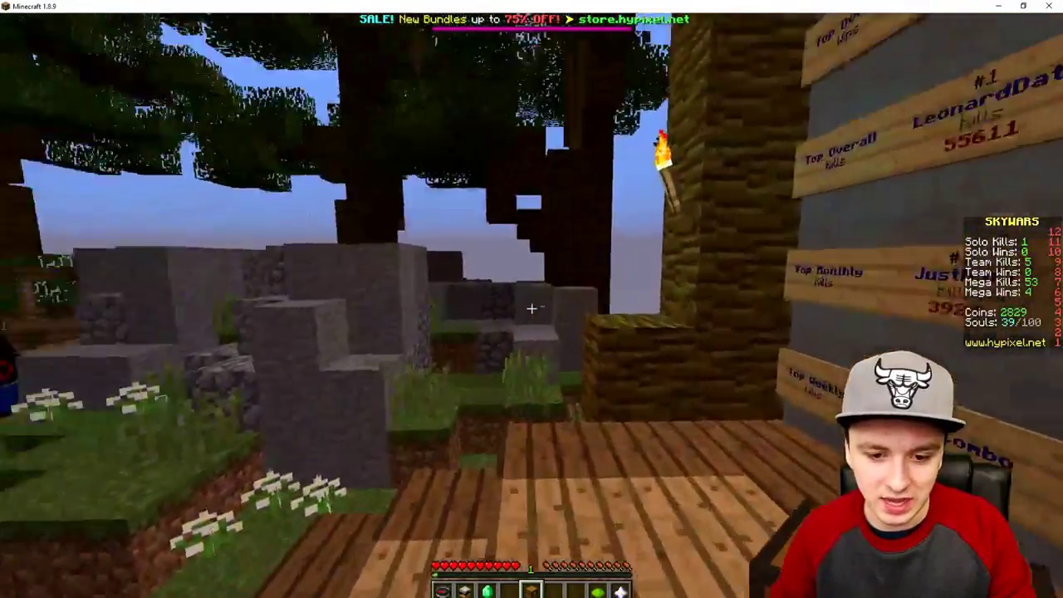
key(w)
key(6)
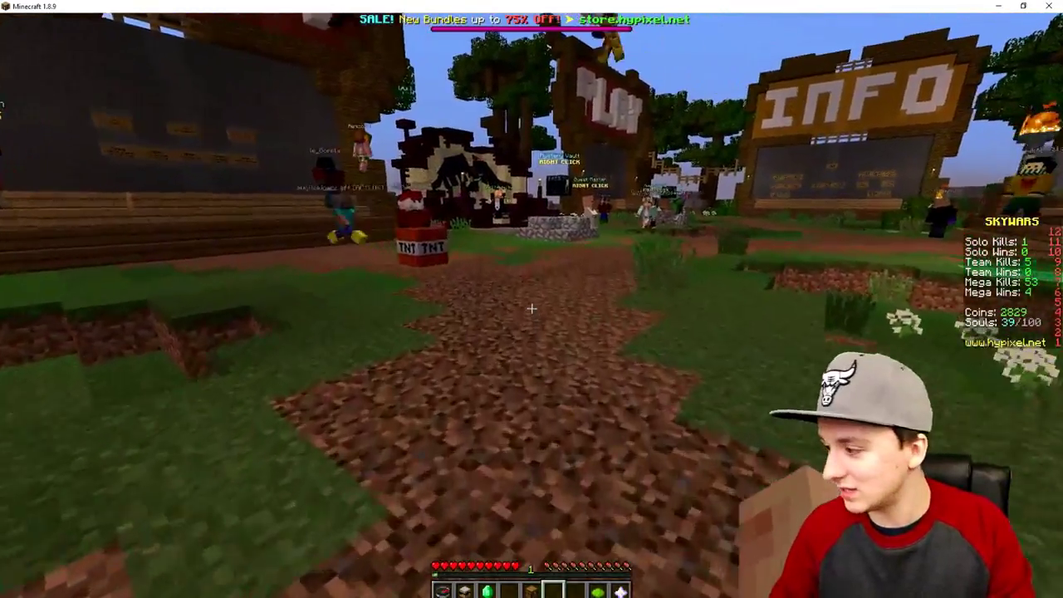
key(w)
key(w)
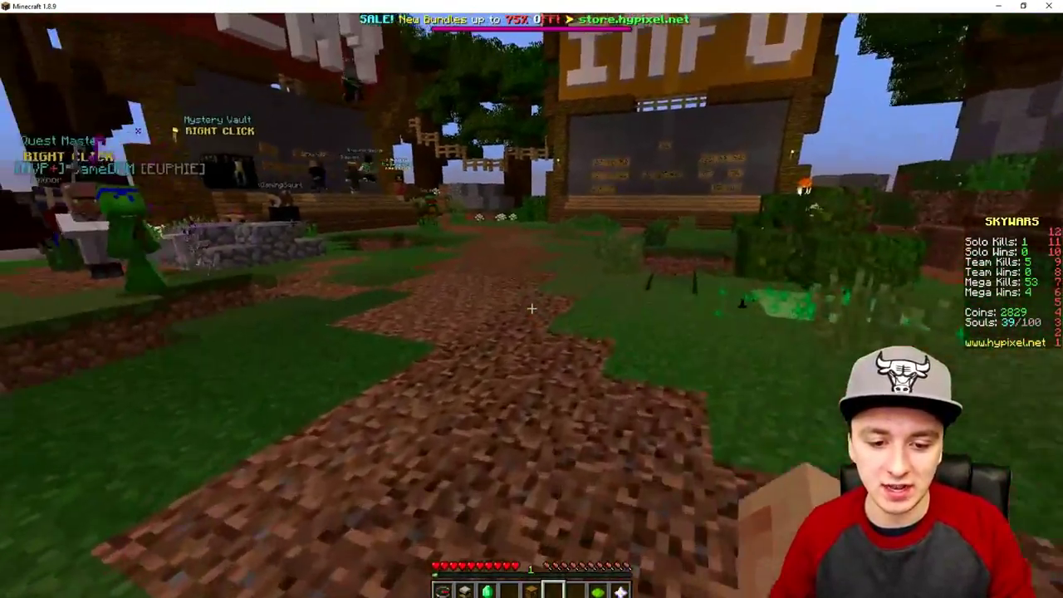
key(w)
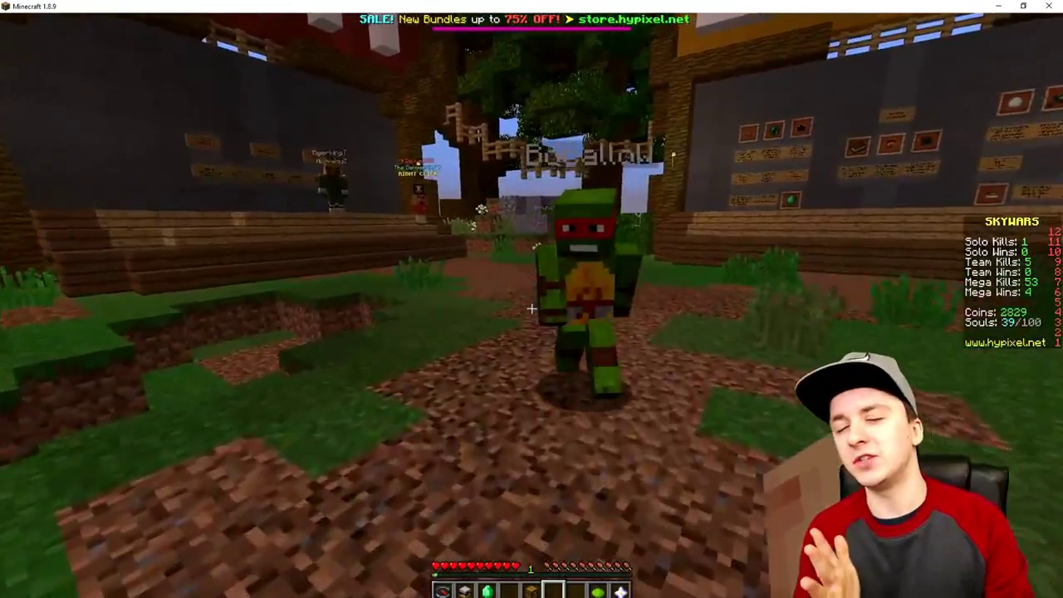
key(w)
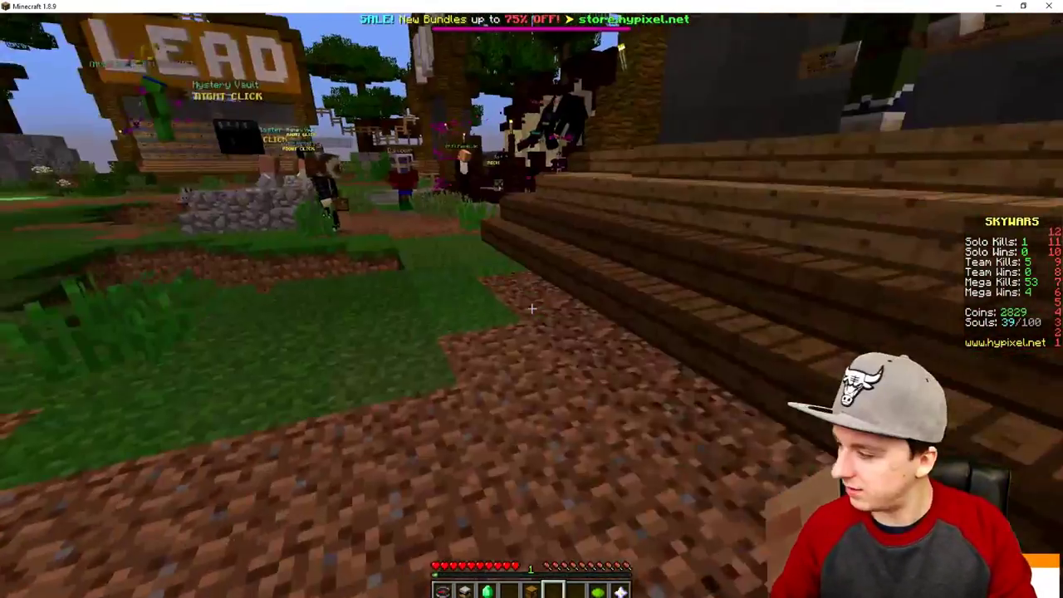
key(w)
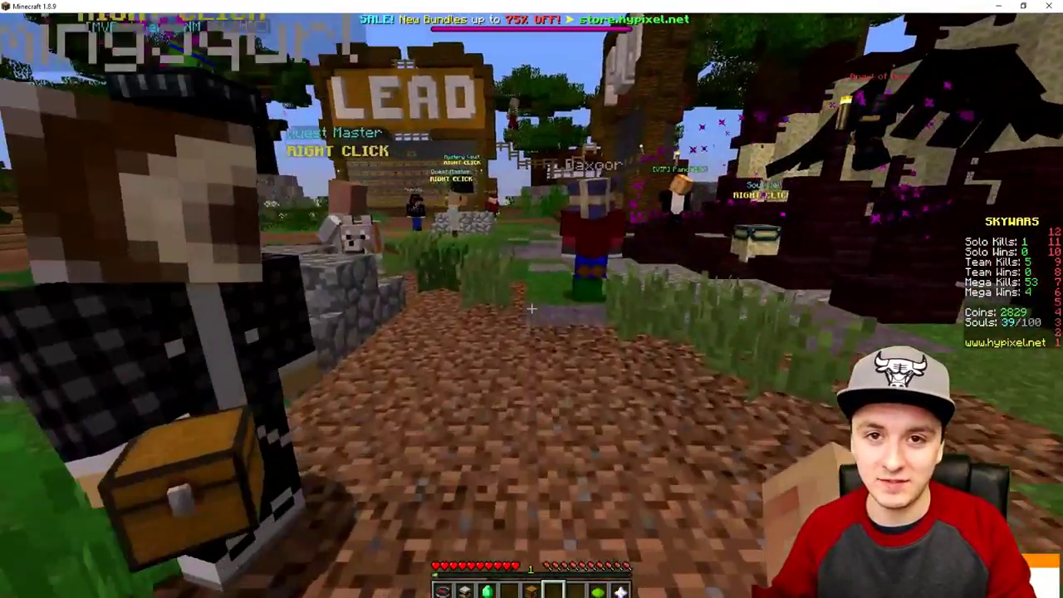